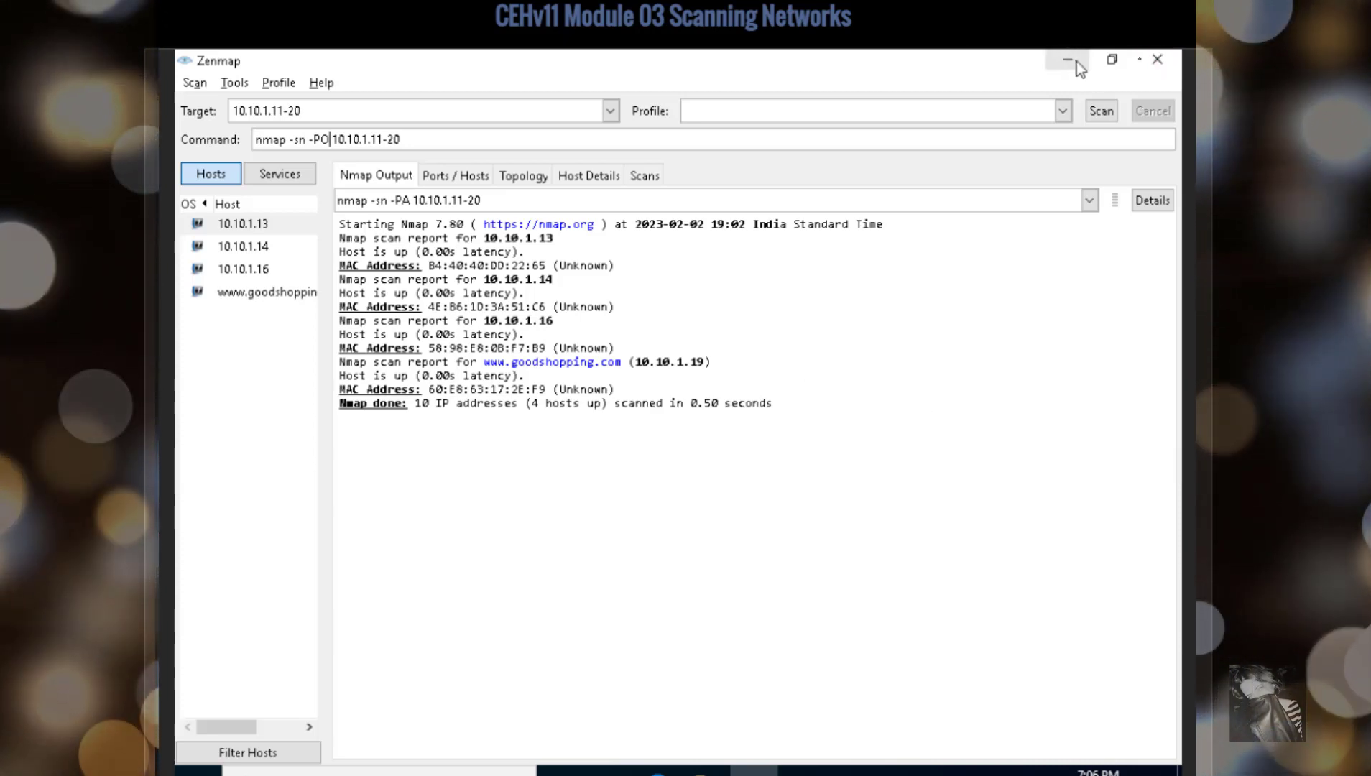
Close Zenmap without saving the scan and launch ipscan-win64-3.6.1.exe from the Angry IP Scanner folder
left_click(1157, 59)
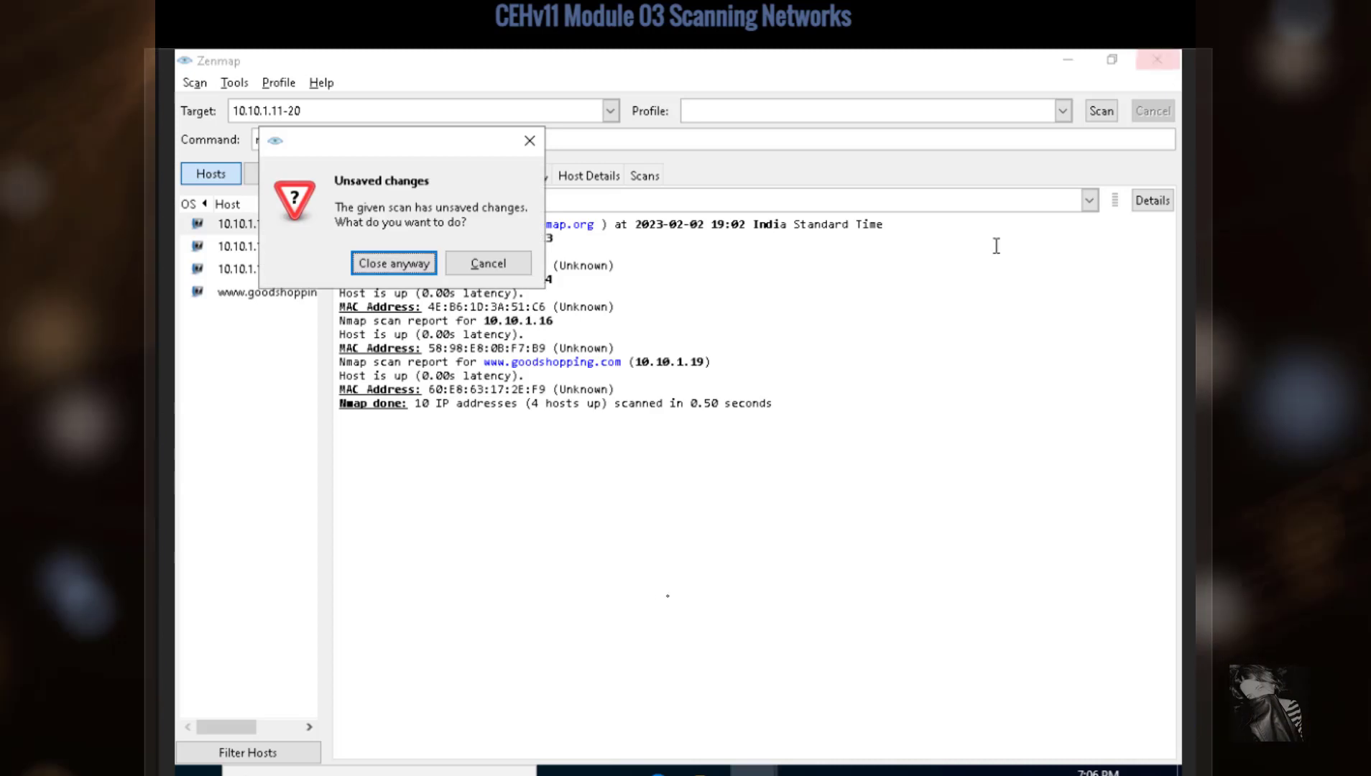
left_click(413, 266)
double_click(435, 191)
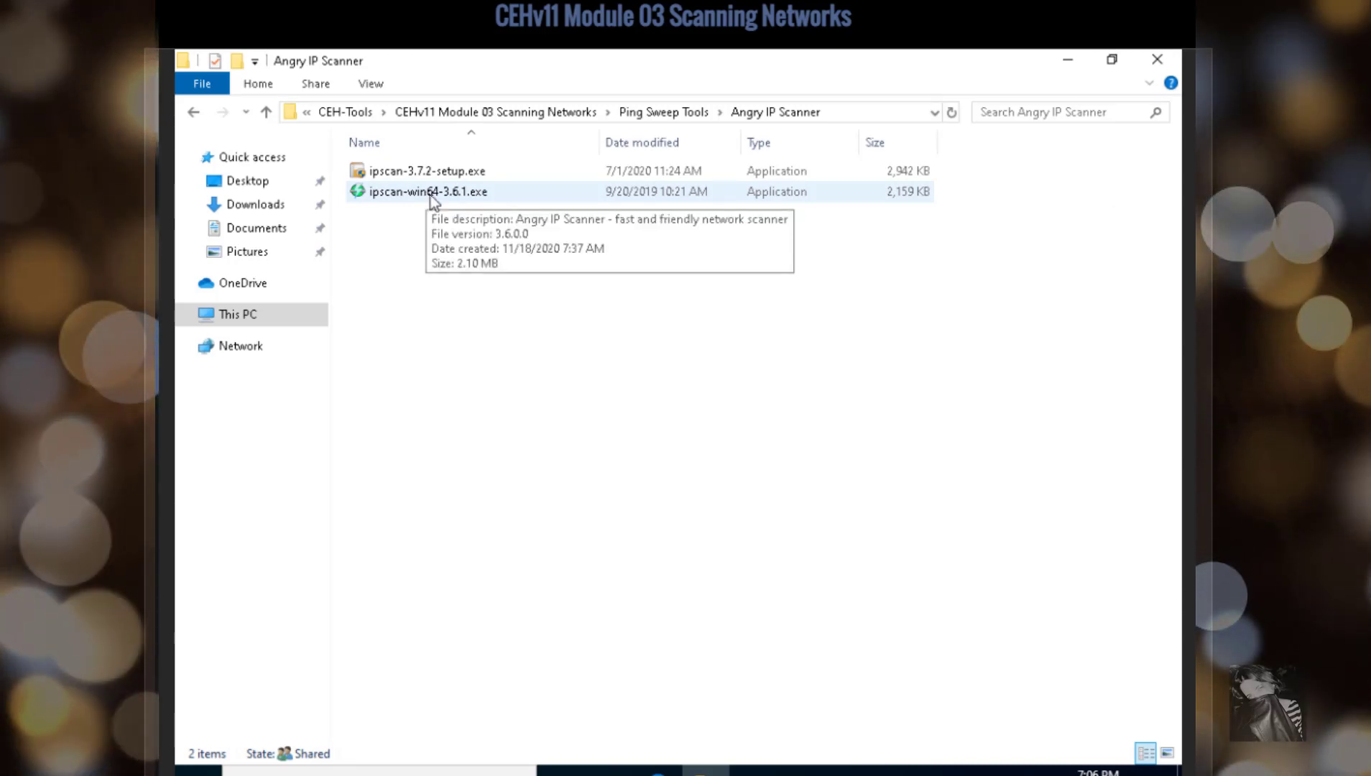
left_click(431, 196)
double_click(432, 195)
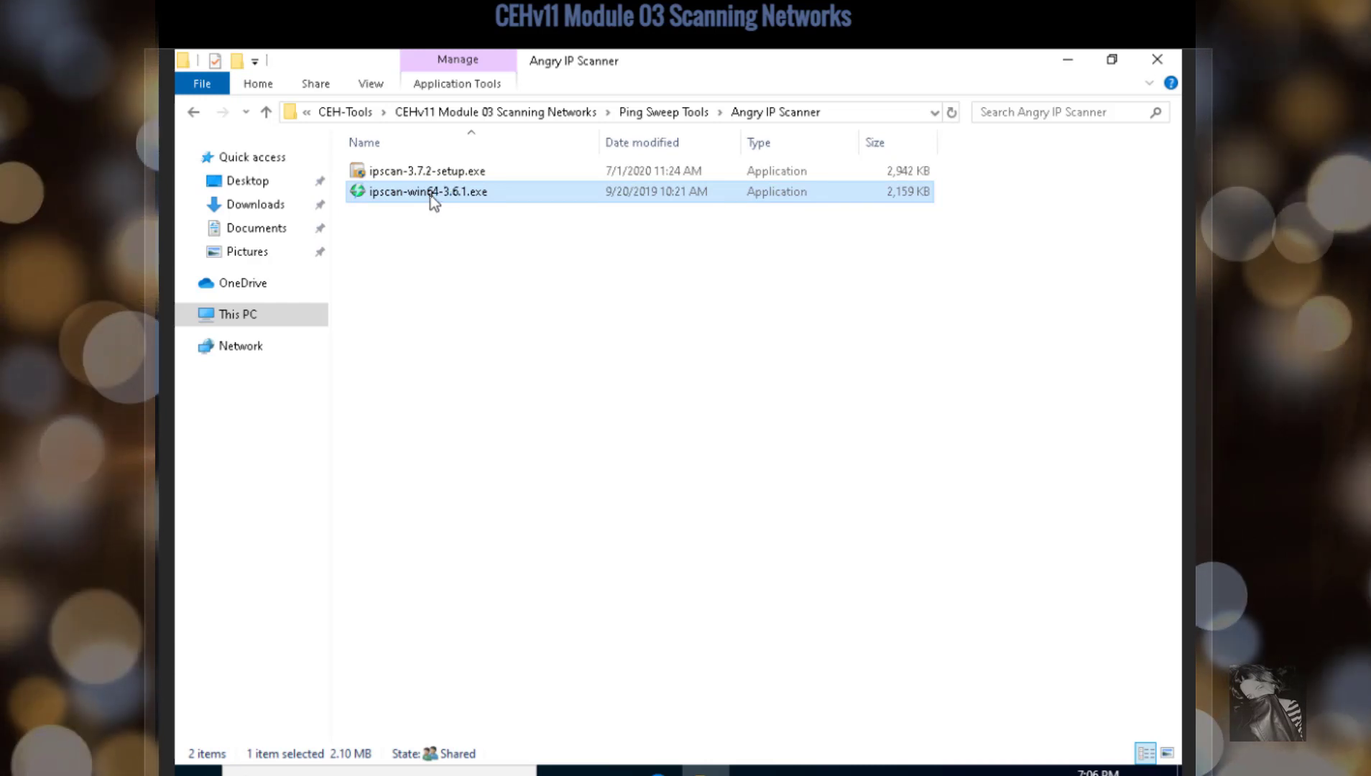
Go through the Getting Started pages of Angry IP Scanner to the end and close the guide
left_click(719, 476)
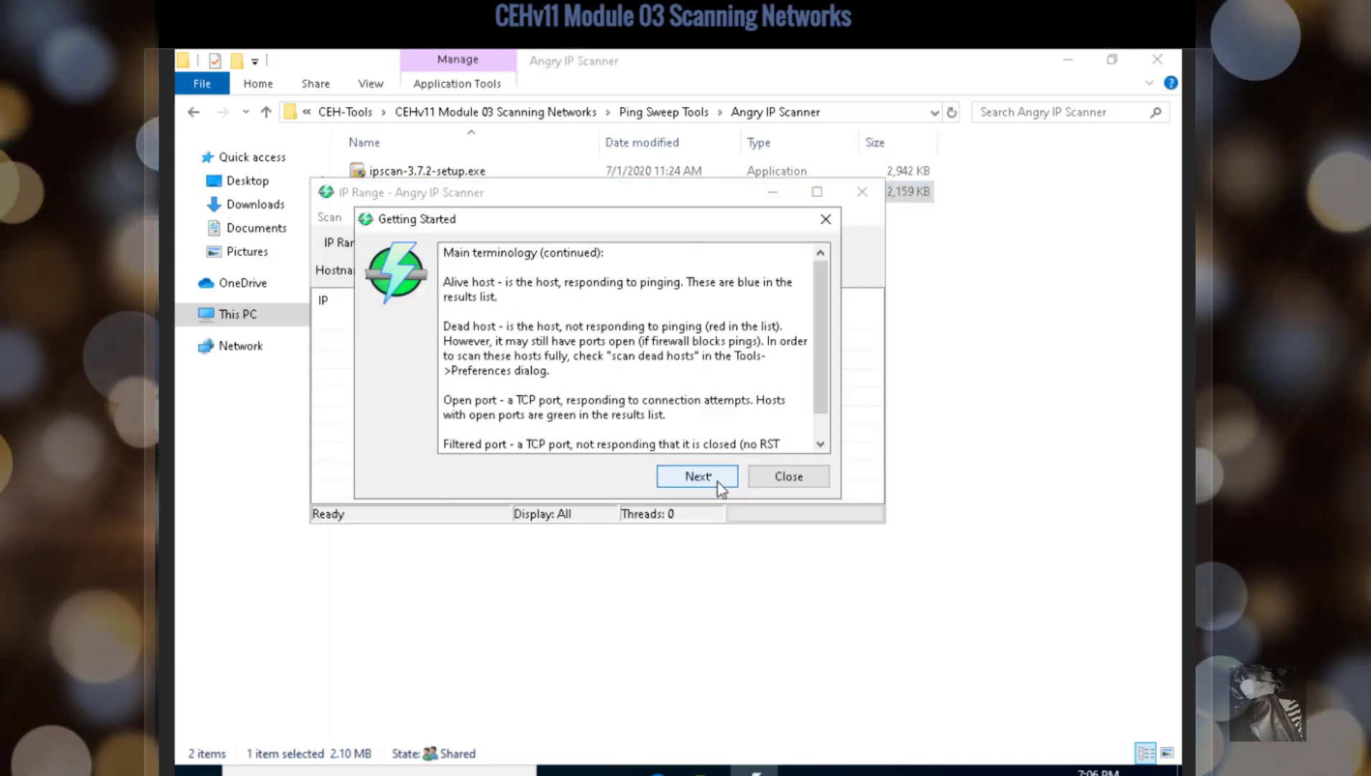
left_click(718, 481)
left_click(717, 482)
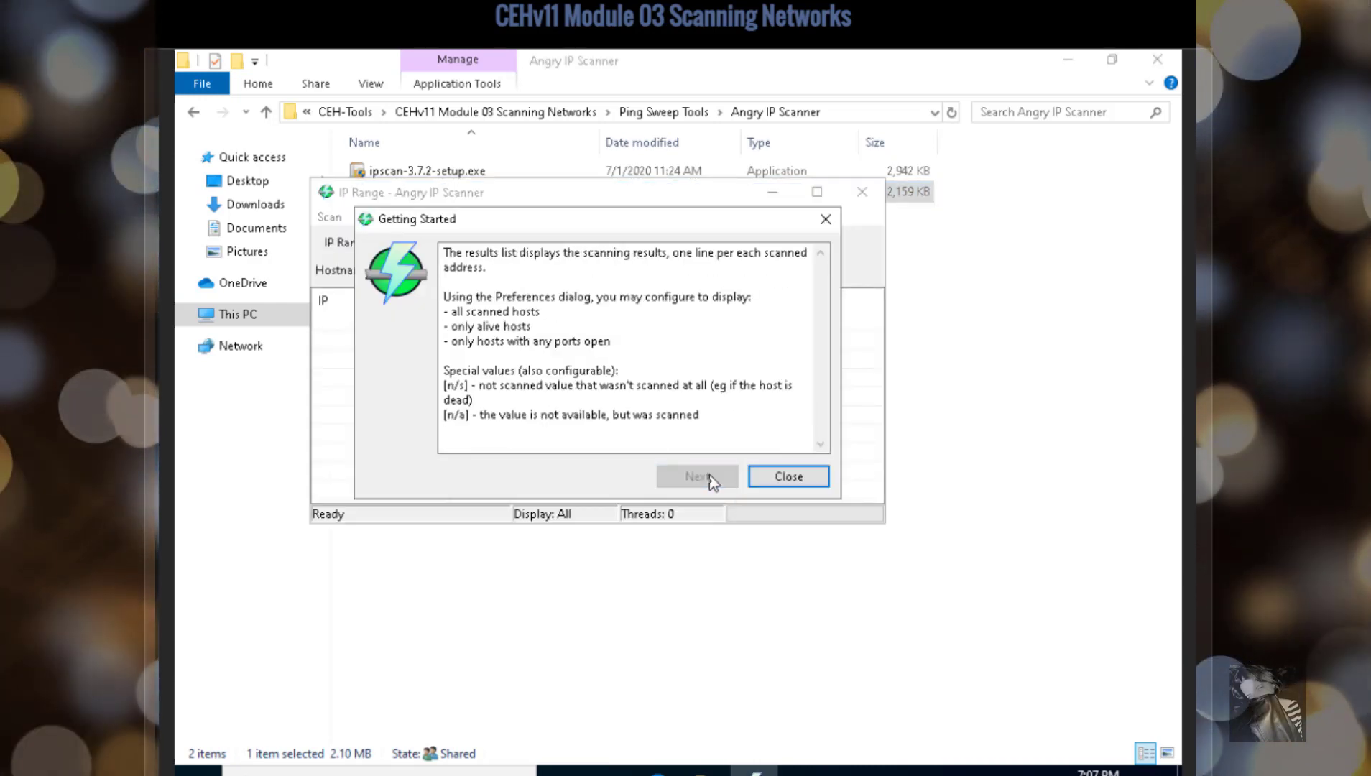
left_click(790, 478)
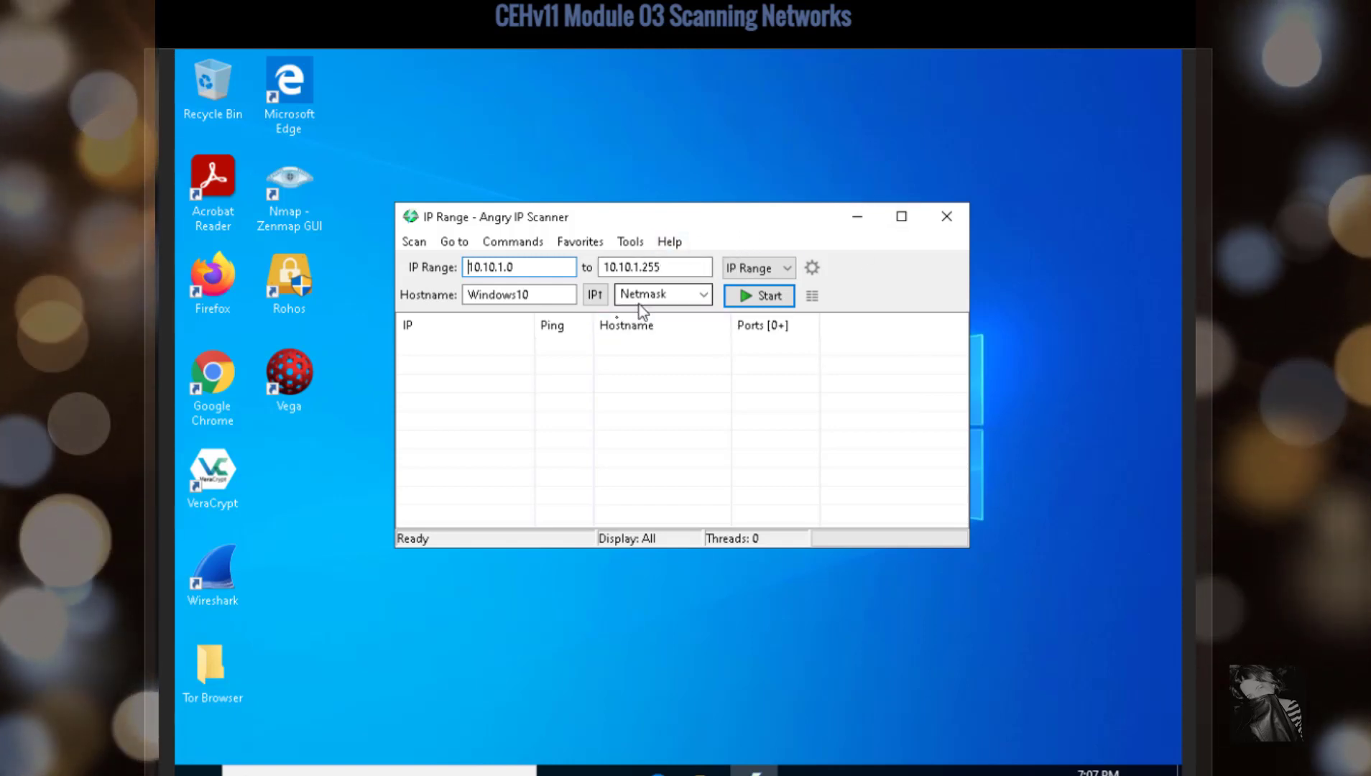
double_click(535, 267)
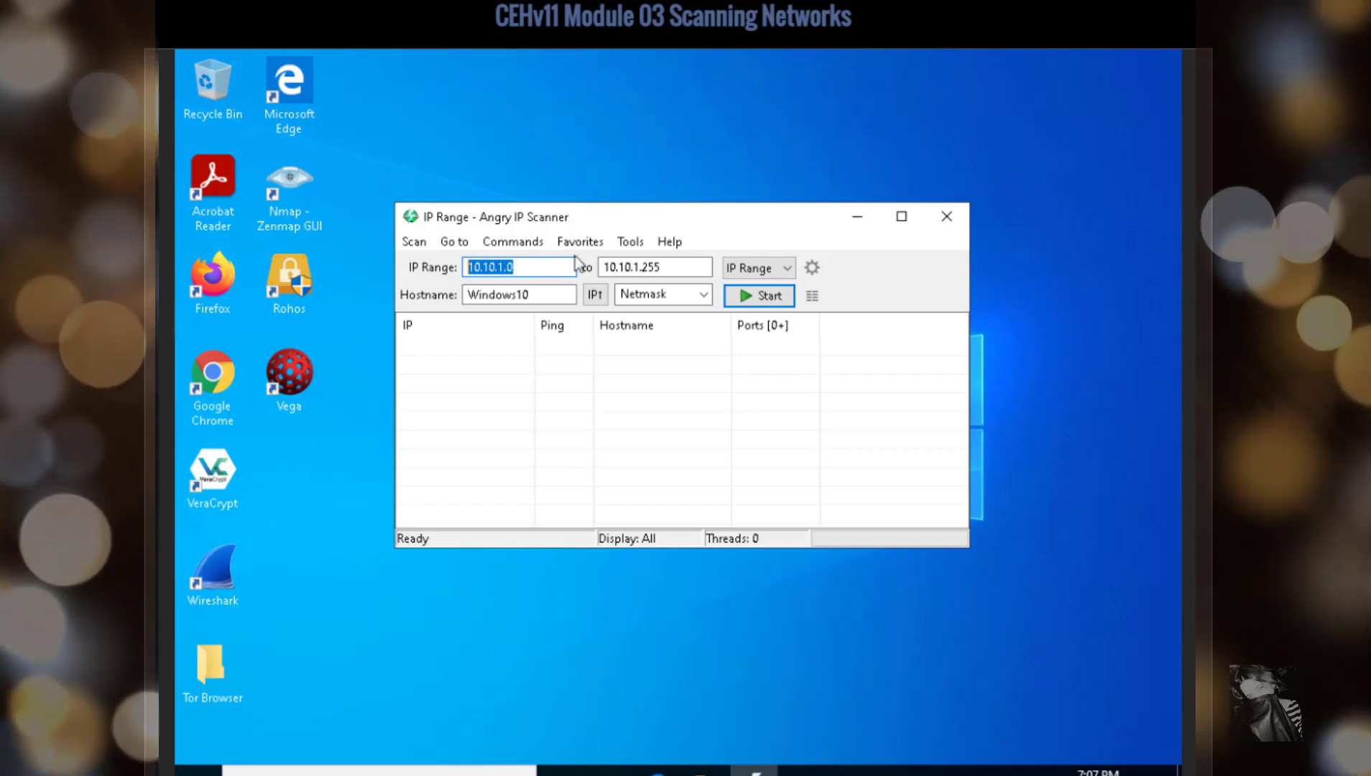
left_click(525, 268)
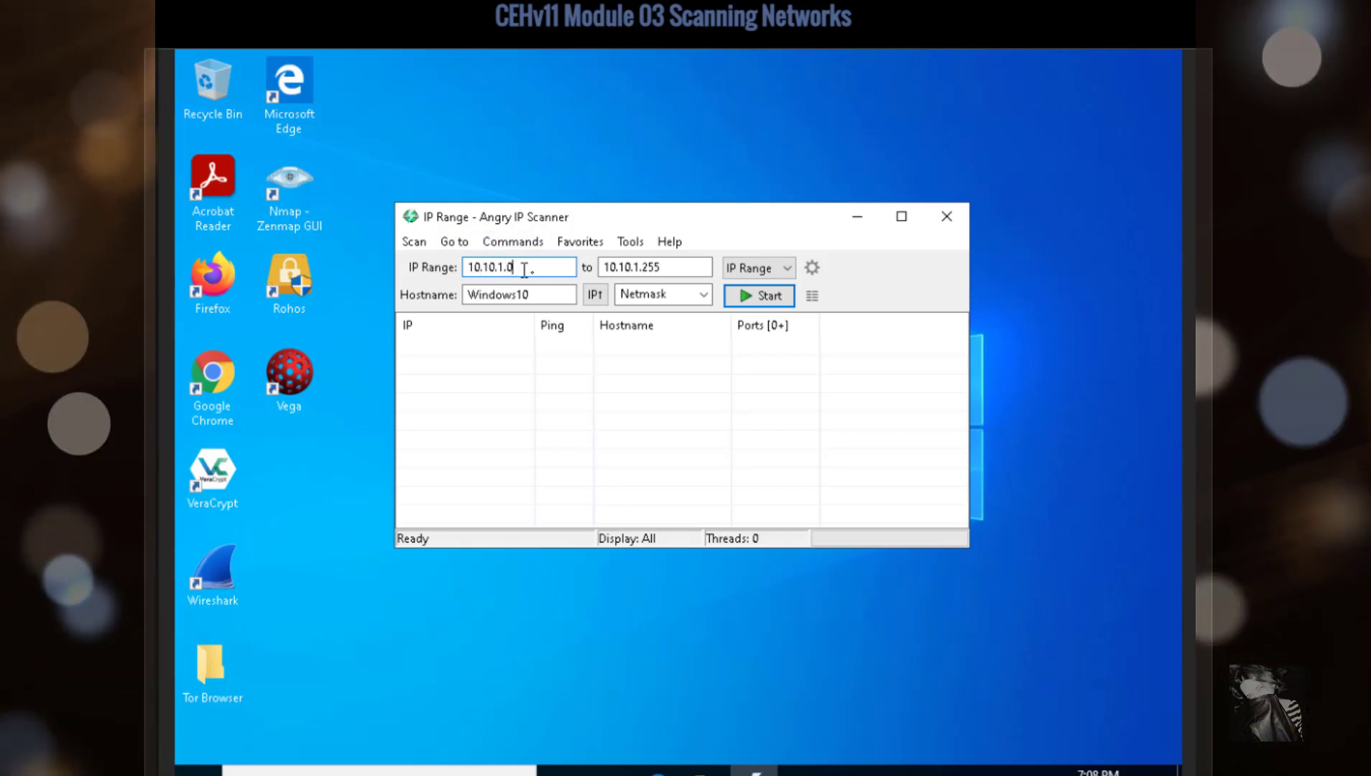
left_click(656, 270)
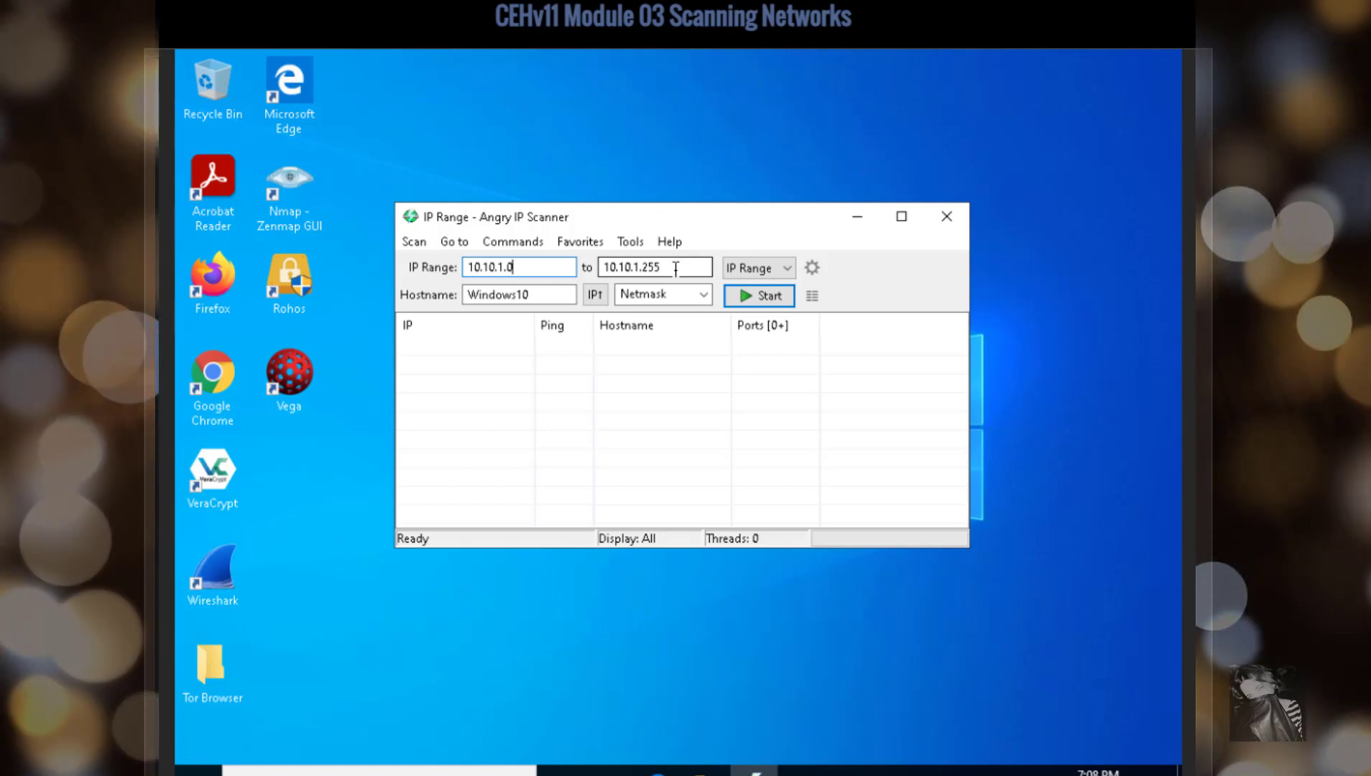
Set the pinging method to Combined UDP+TCP in the scanning preferences and apply it
left_click(633, 243)
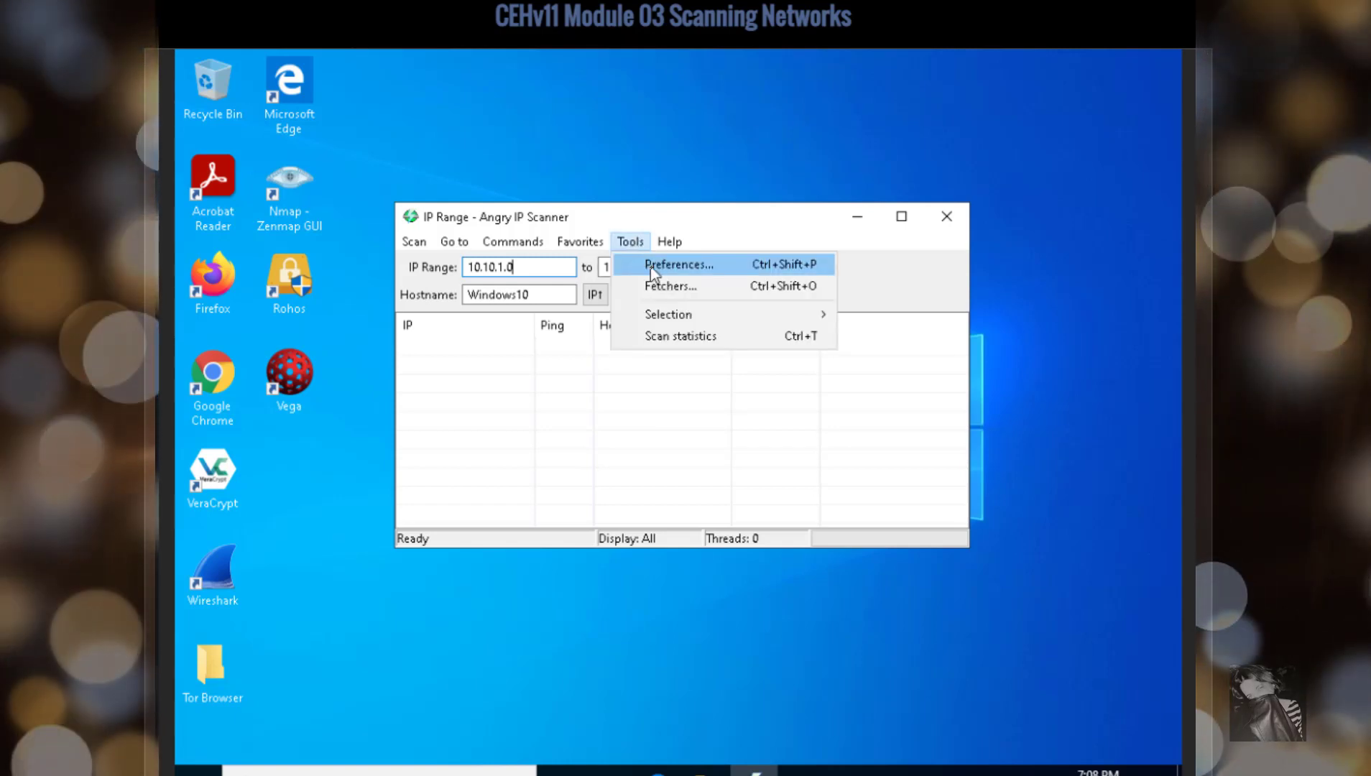
left_click(647, 266)
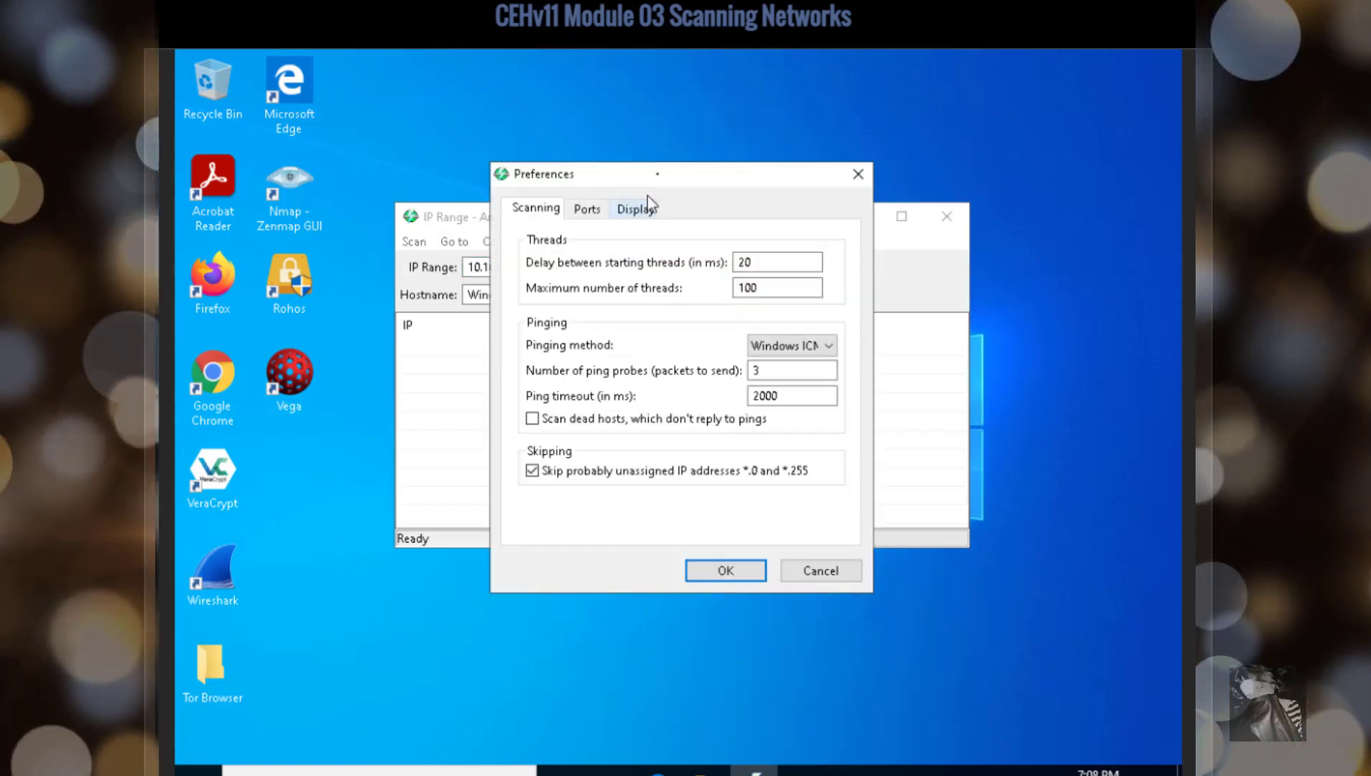
left_click_drag(657, 171, 699, 183)
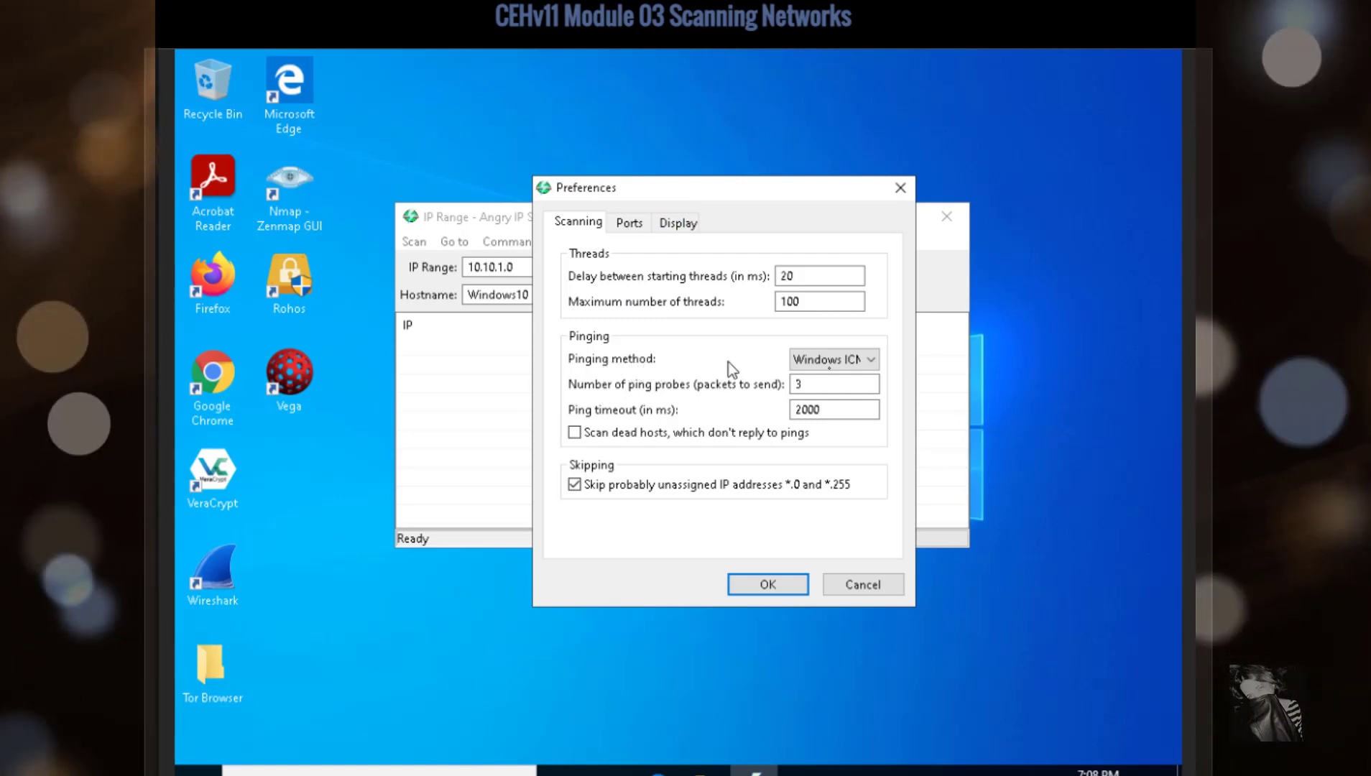
left_click(865, 361)
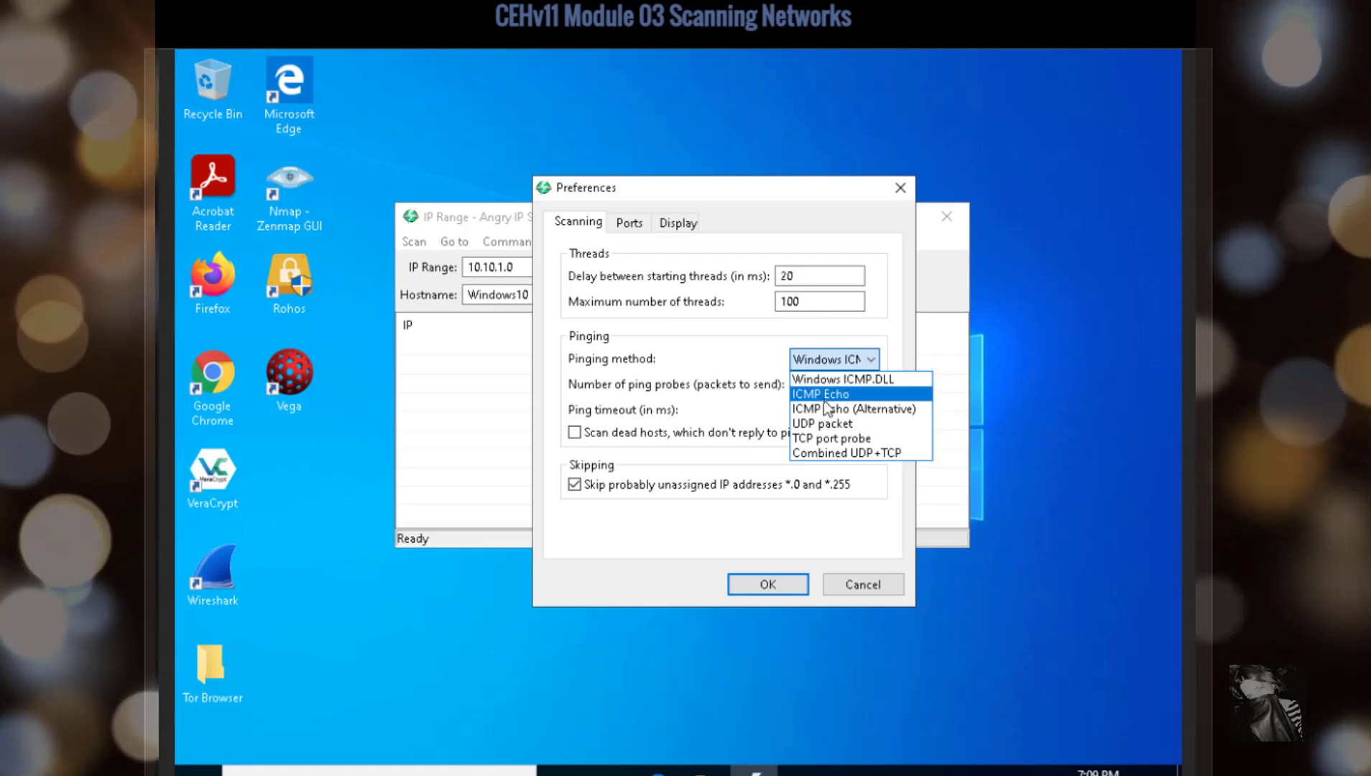
left_click(865, 454)
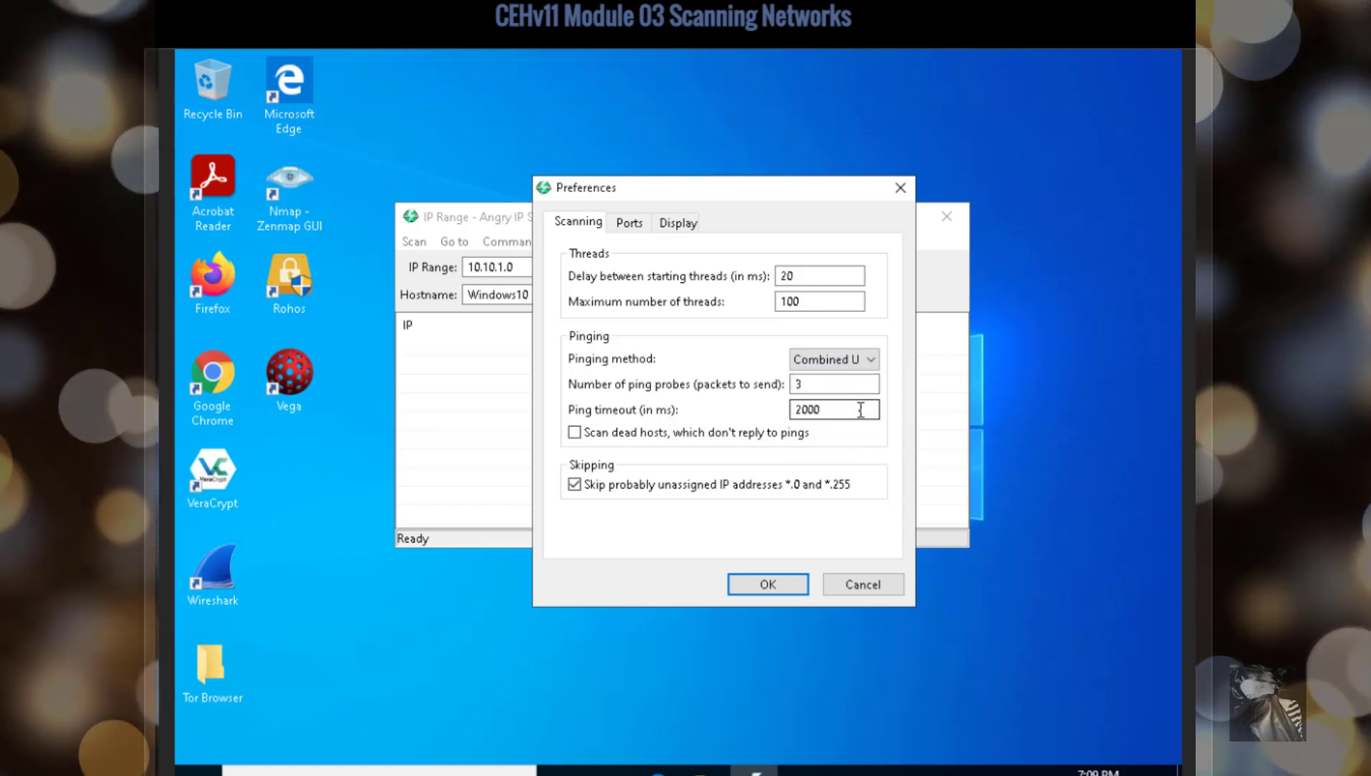
left_click(768, 584)
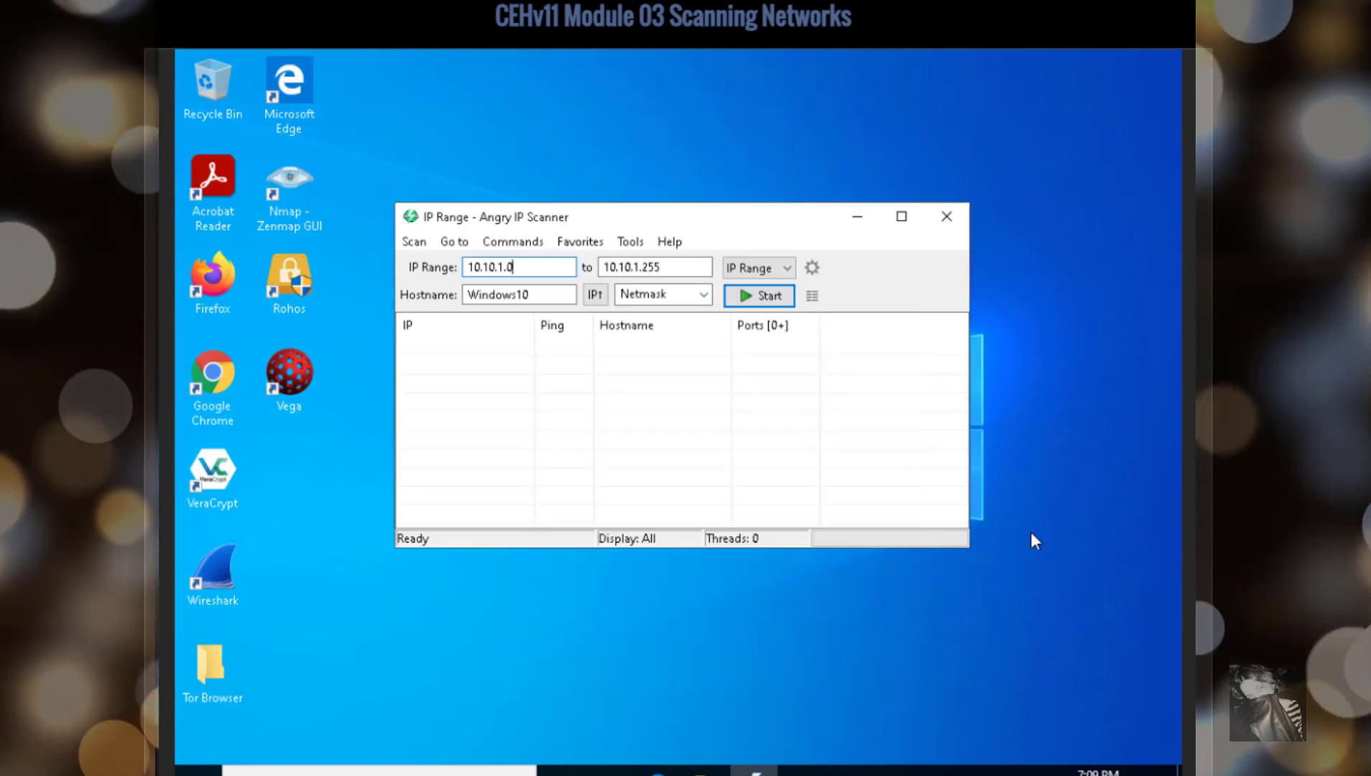
Set the display preferences to list only alive hosts that respond to pings, and apply the change
left_click(632, 243)
left_click(654, 268)
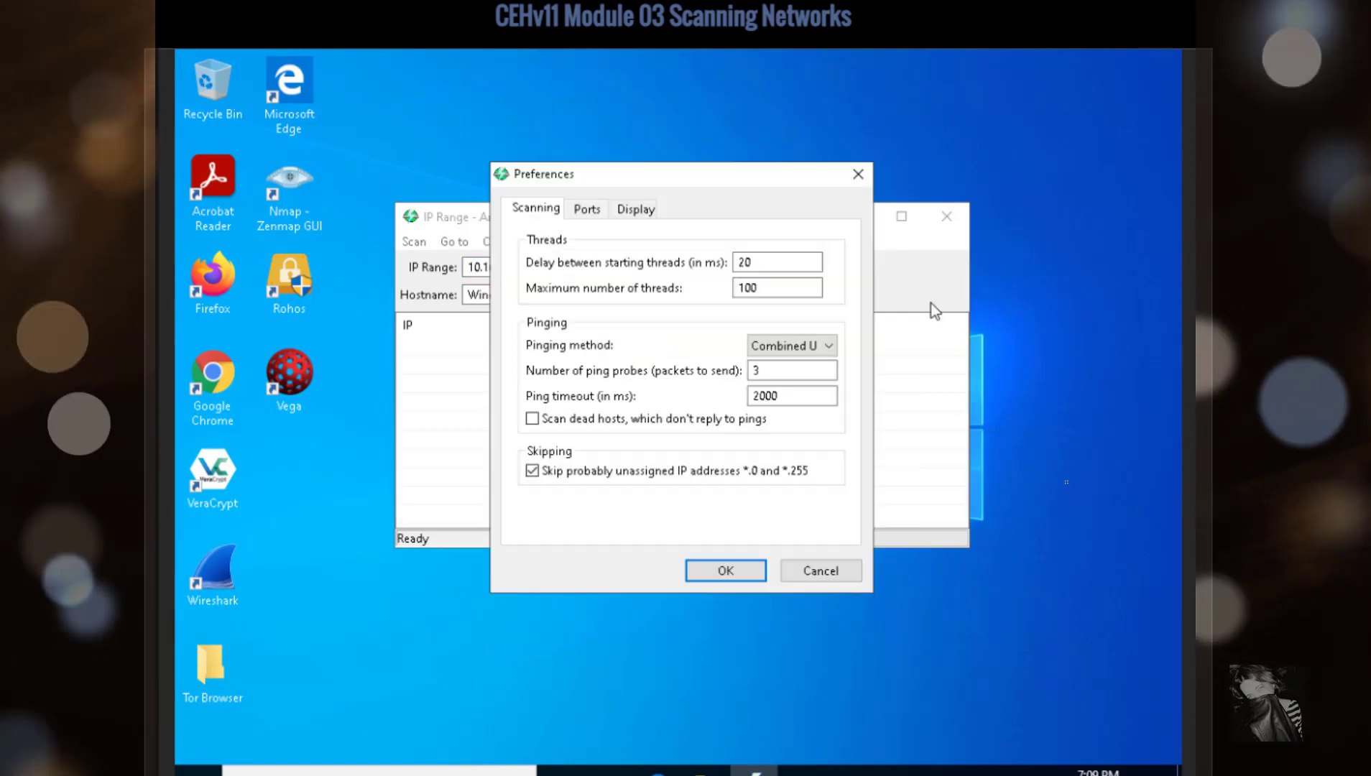
left_click(637, 211)
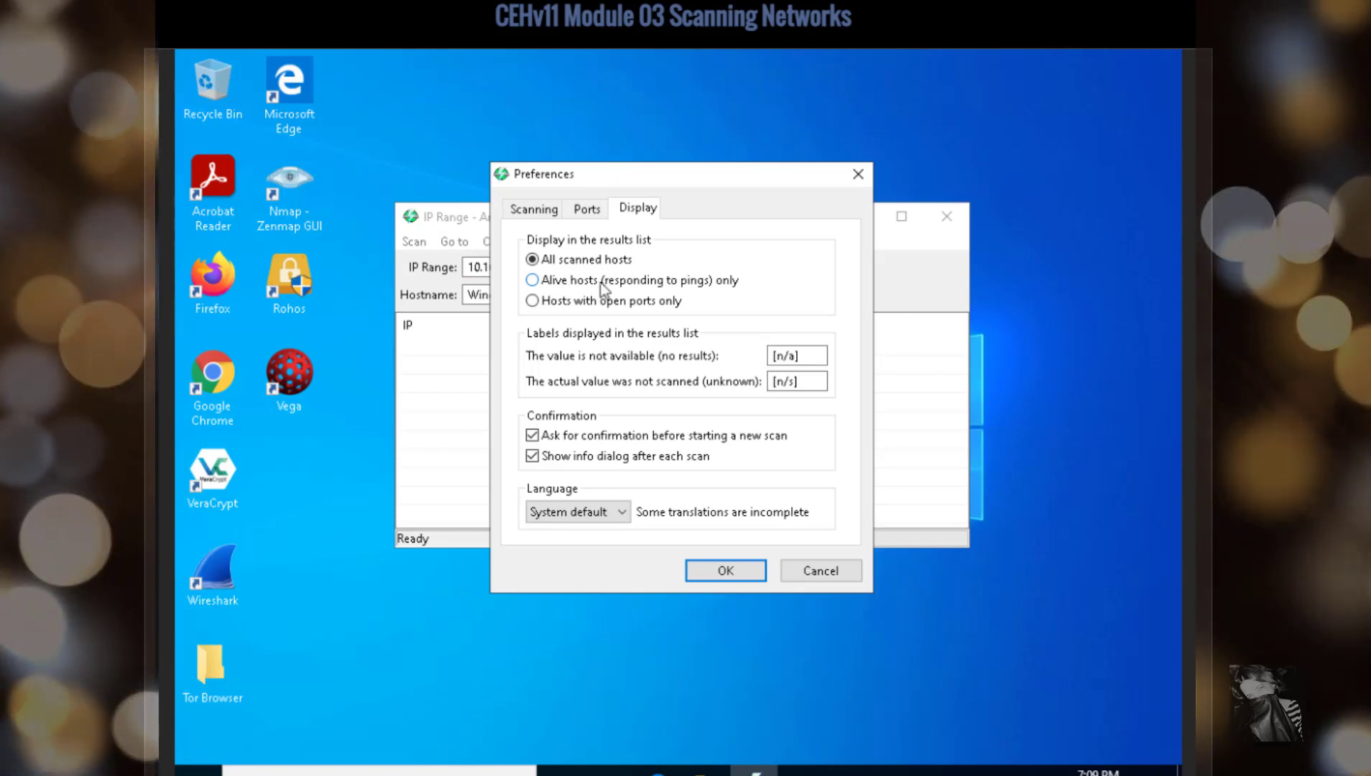
left_click(722, 283)
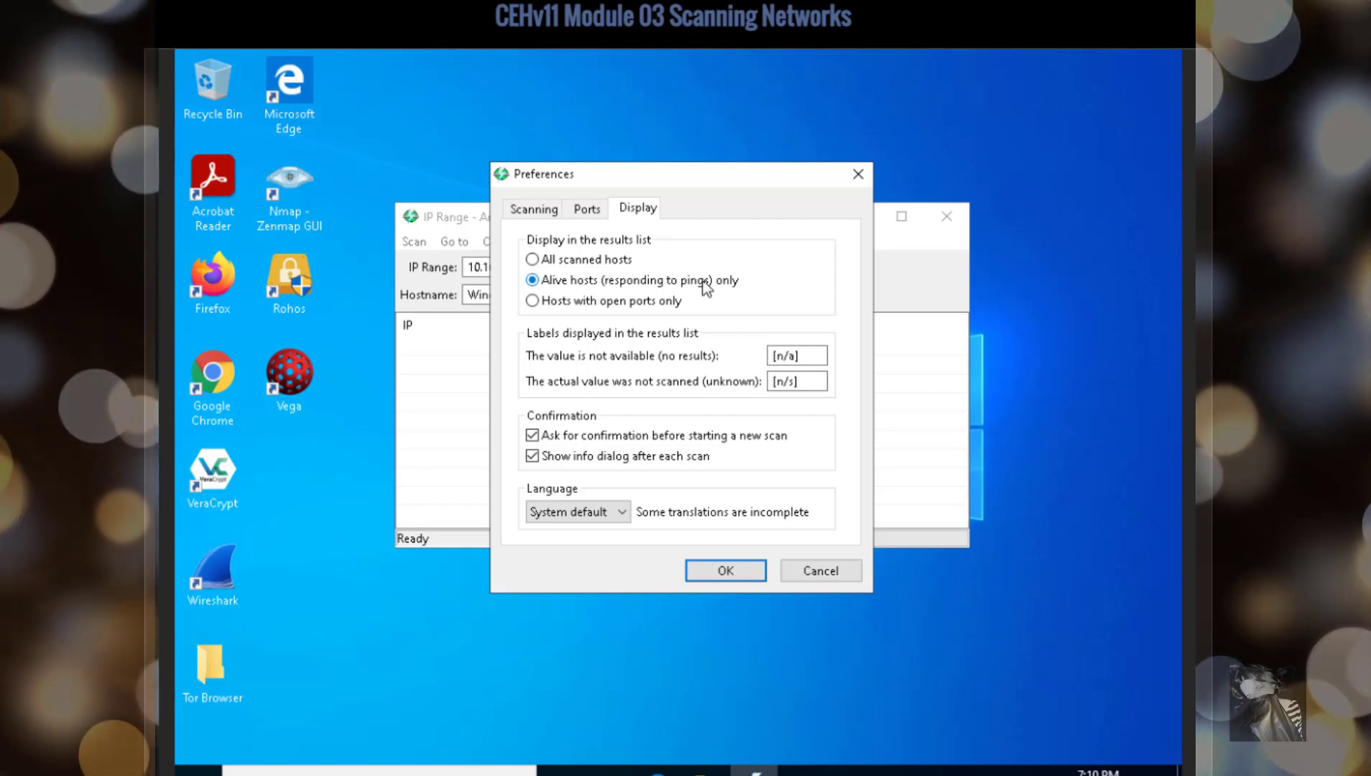
left_click(700, 569)
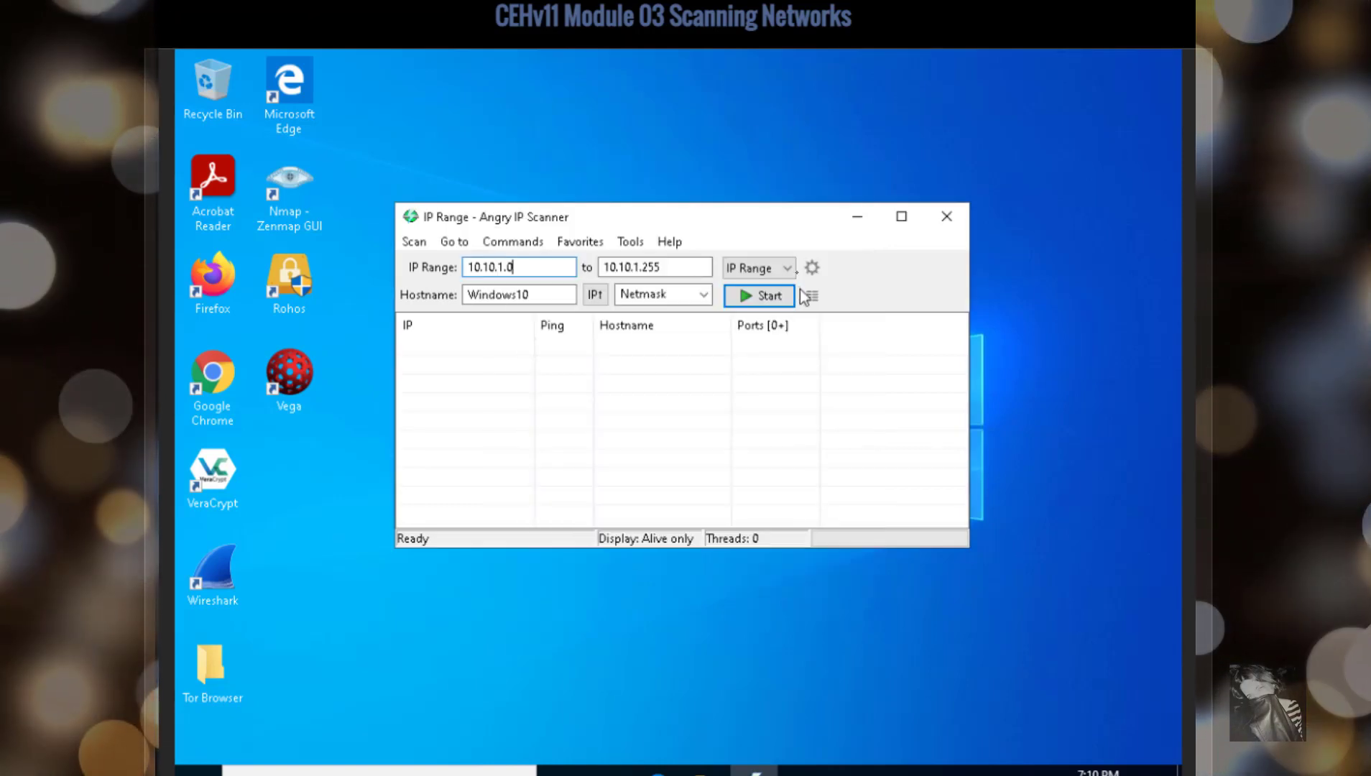
Scan the IP range 10.10.1.0 to 10.10.1.255 and dismiss the scan statistics once it completes
left_click(769, 297)
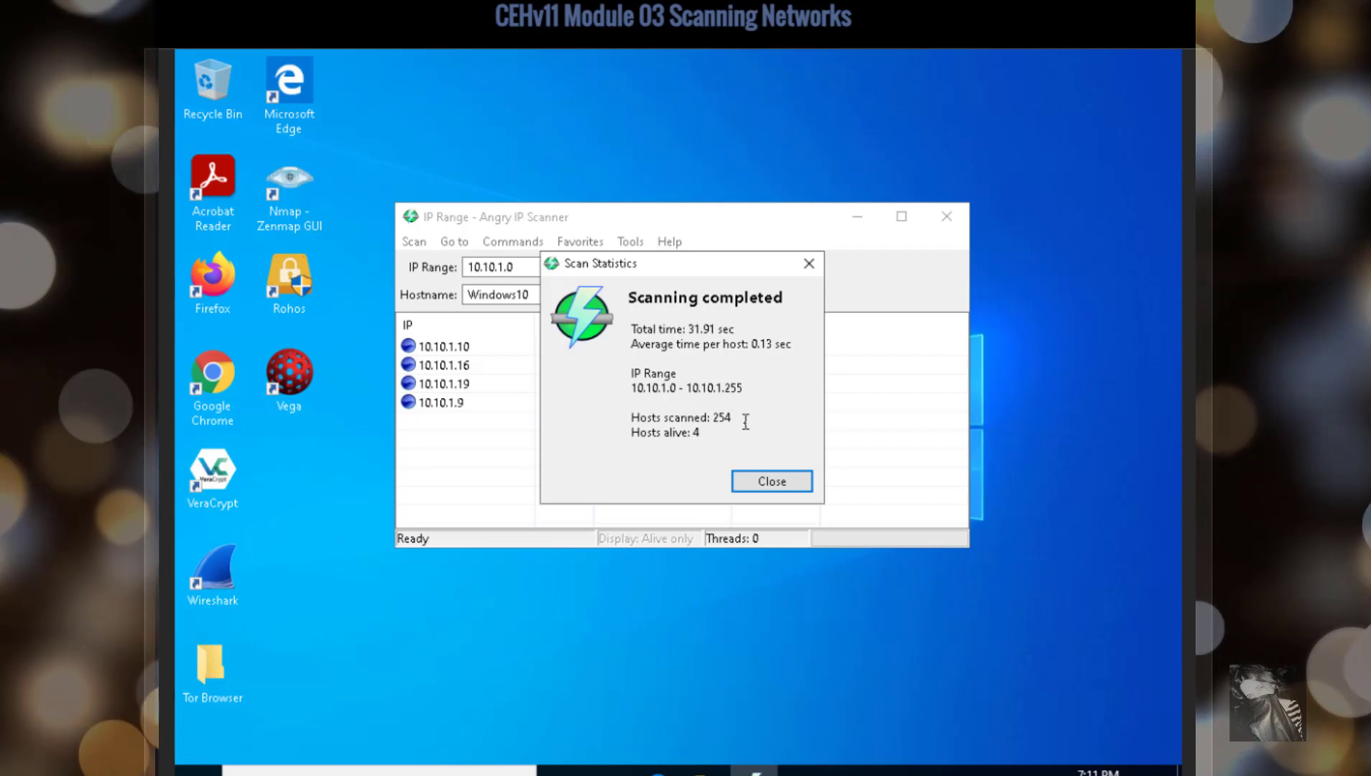
left_click(744, 479)
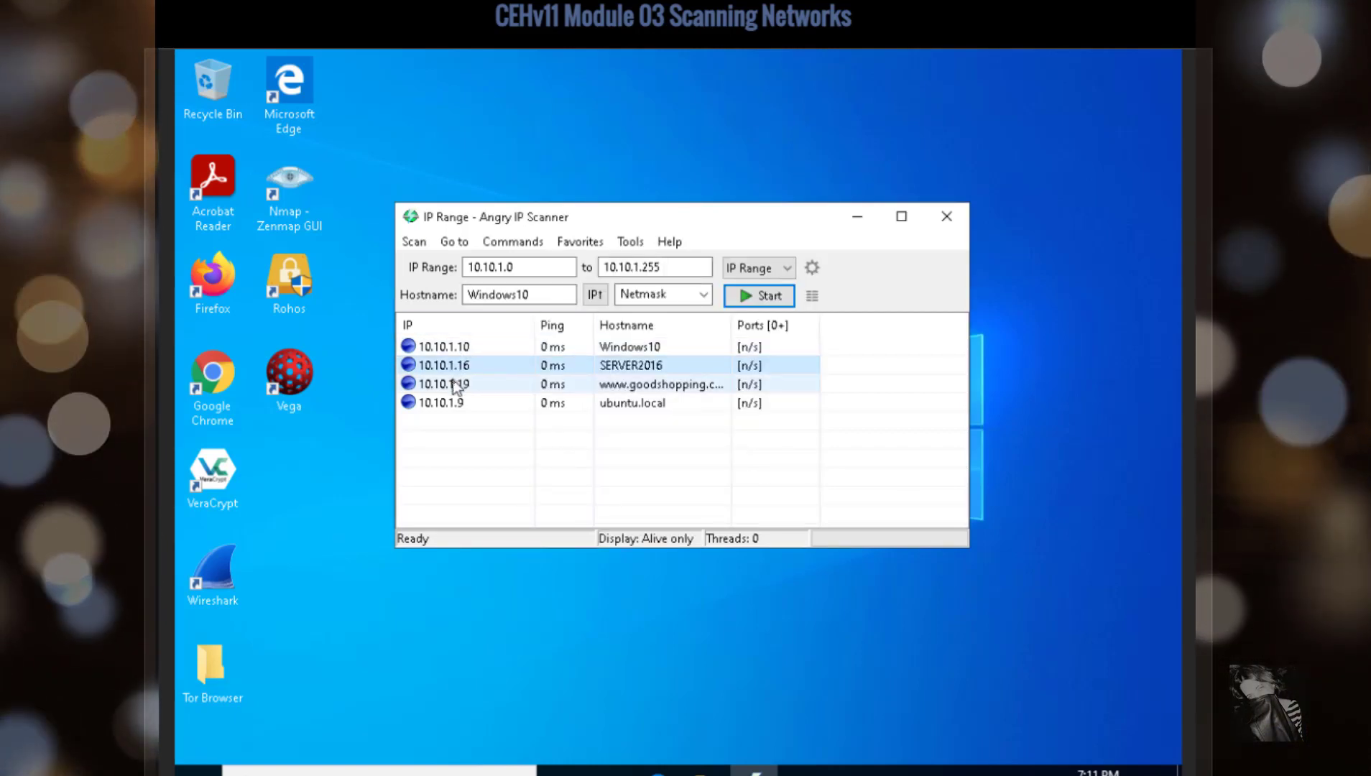
Examine the IP address and hostname of each alive host in the scan results
left_click(454, 406)
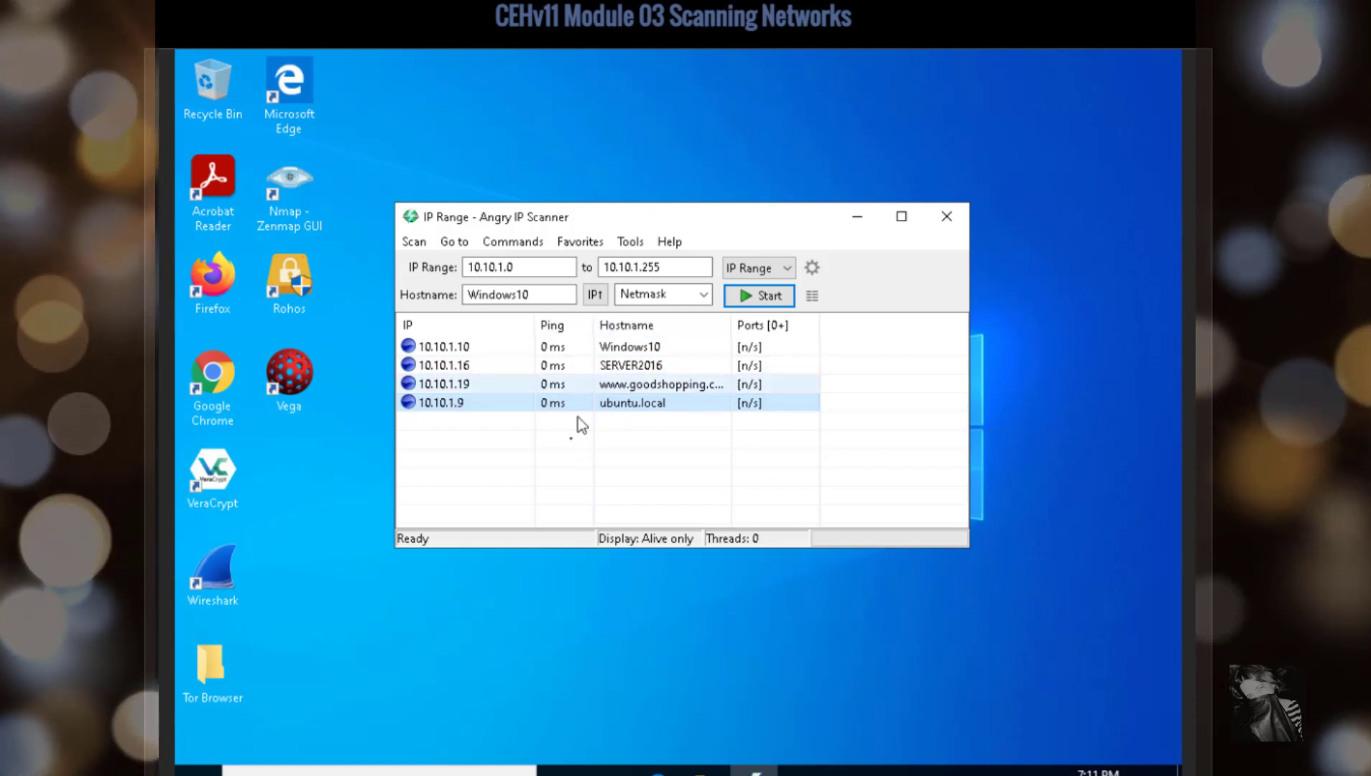
left_click(647, 365)
left_click(653, 383)
left_click(635, 405)
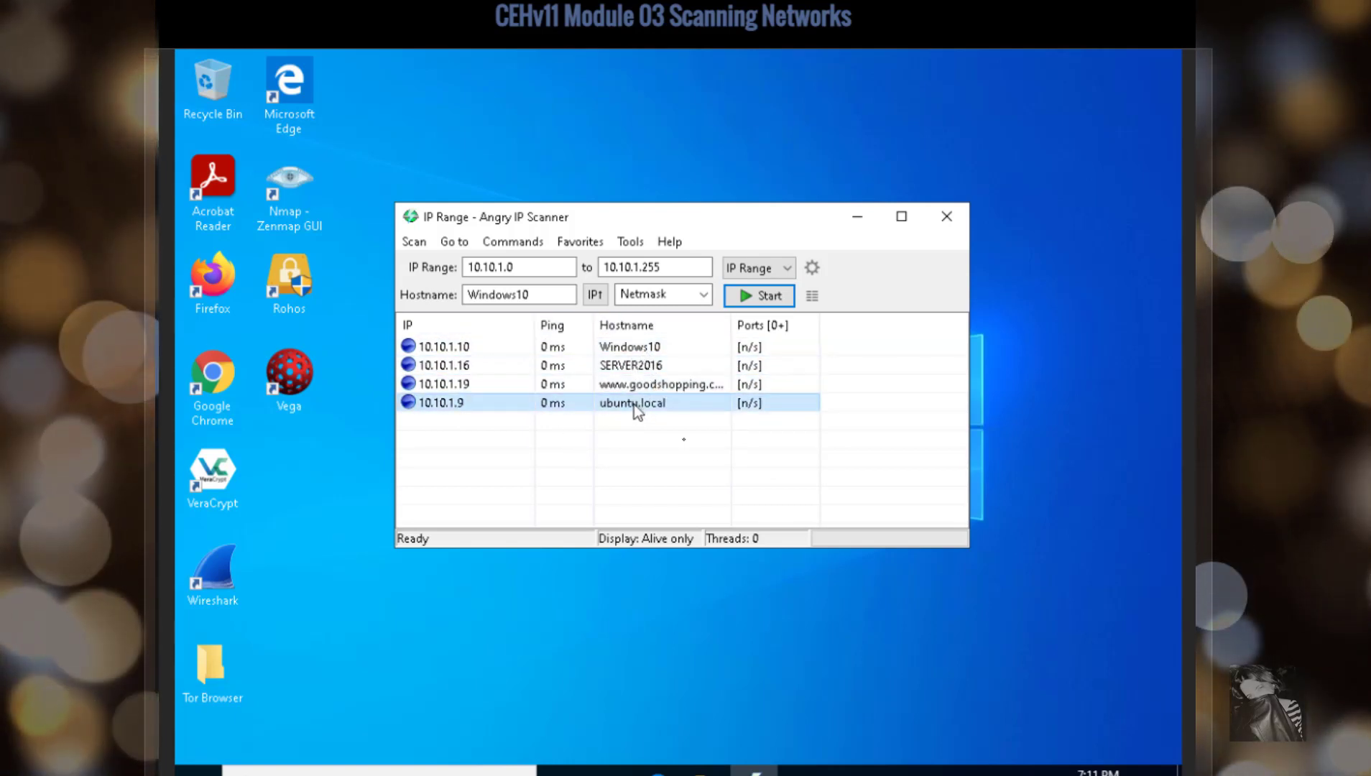
left_click(616, 349)
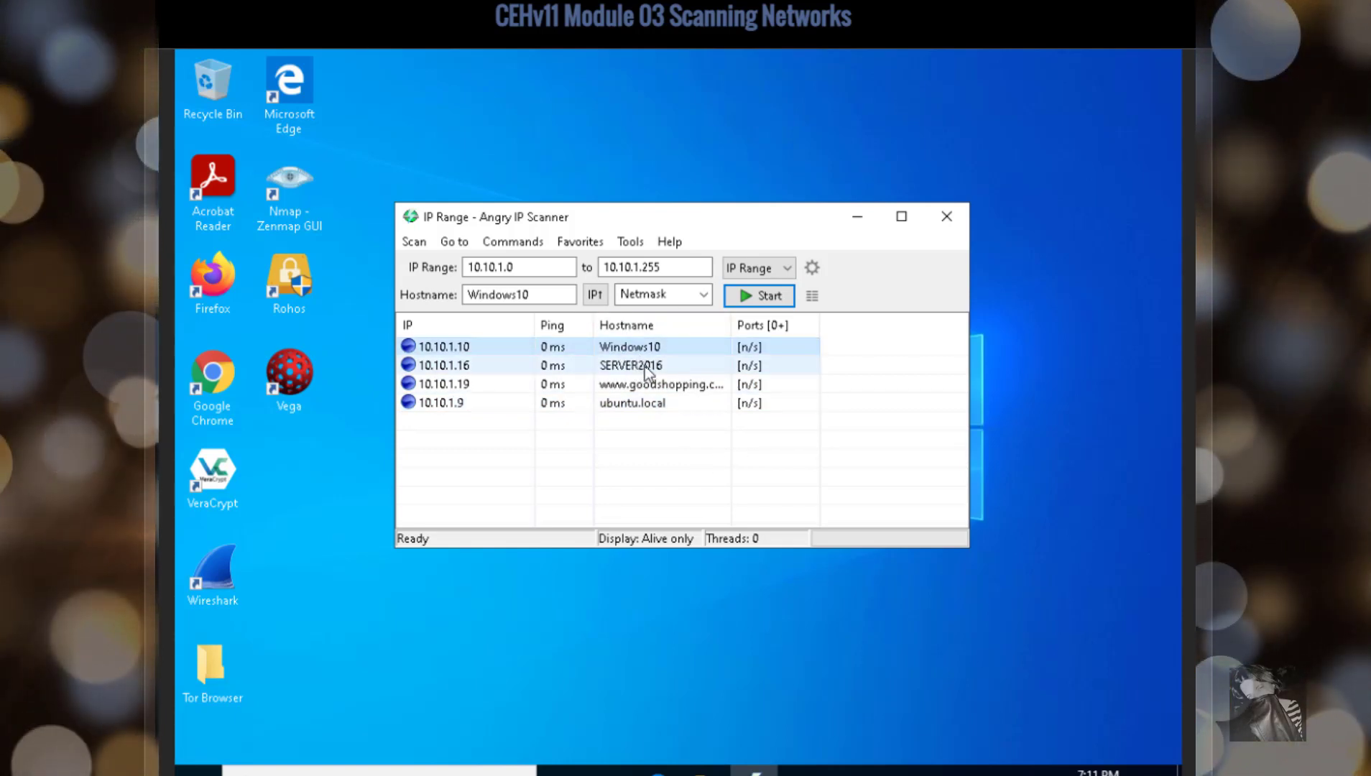
left_click(649, 368)
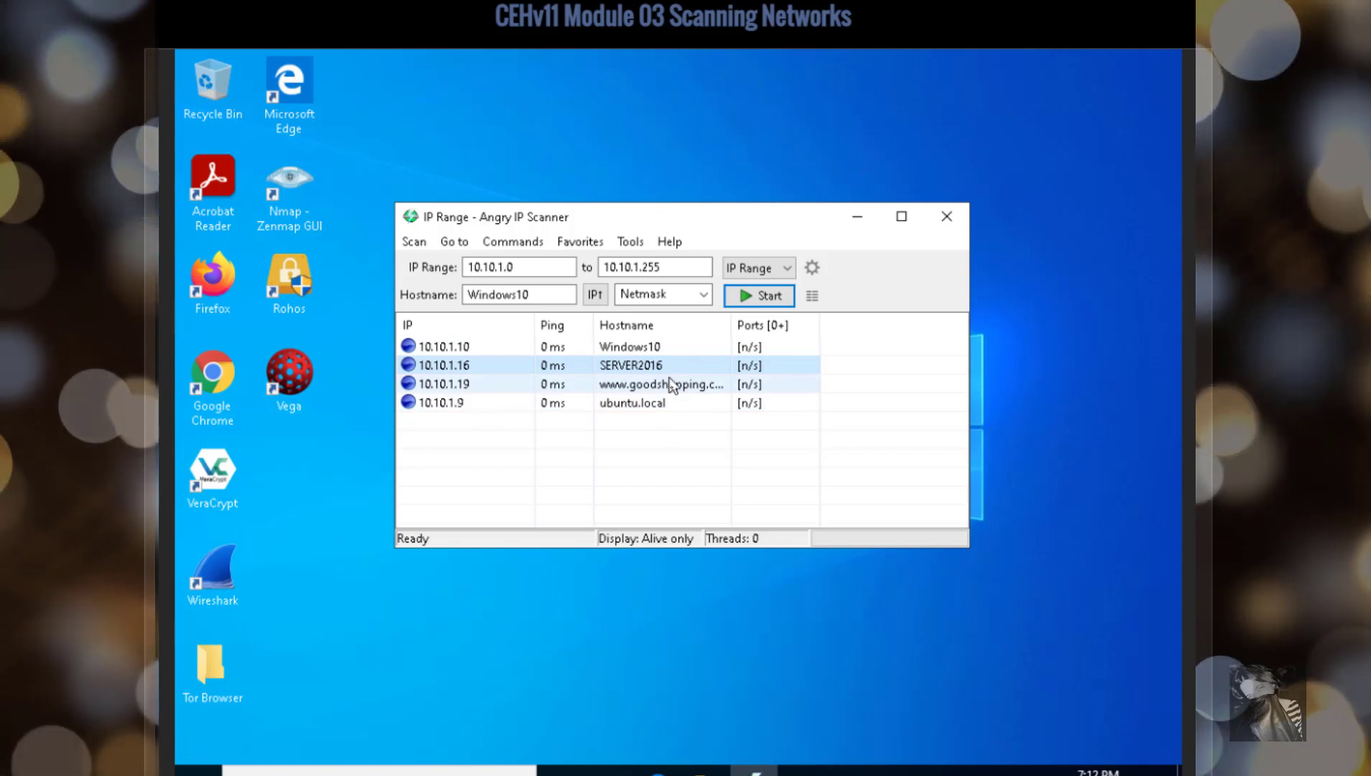
left_click(667, 386)
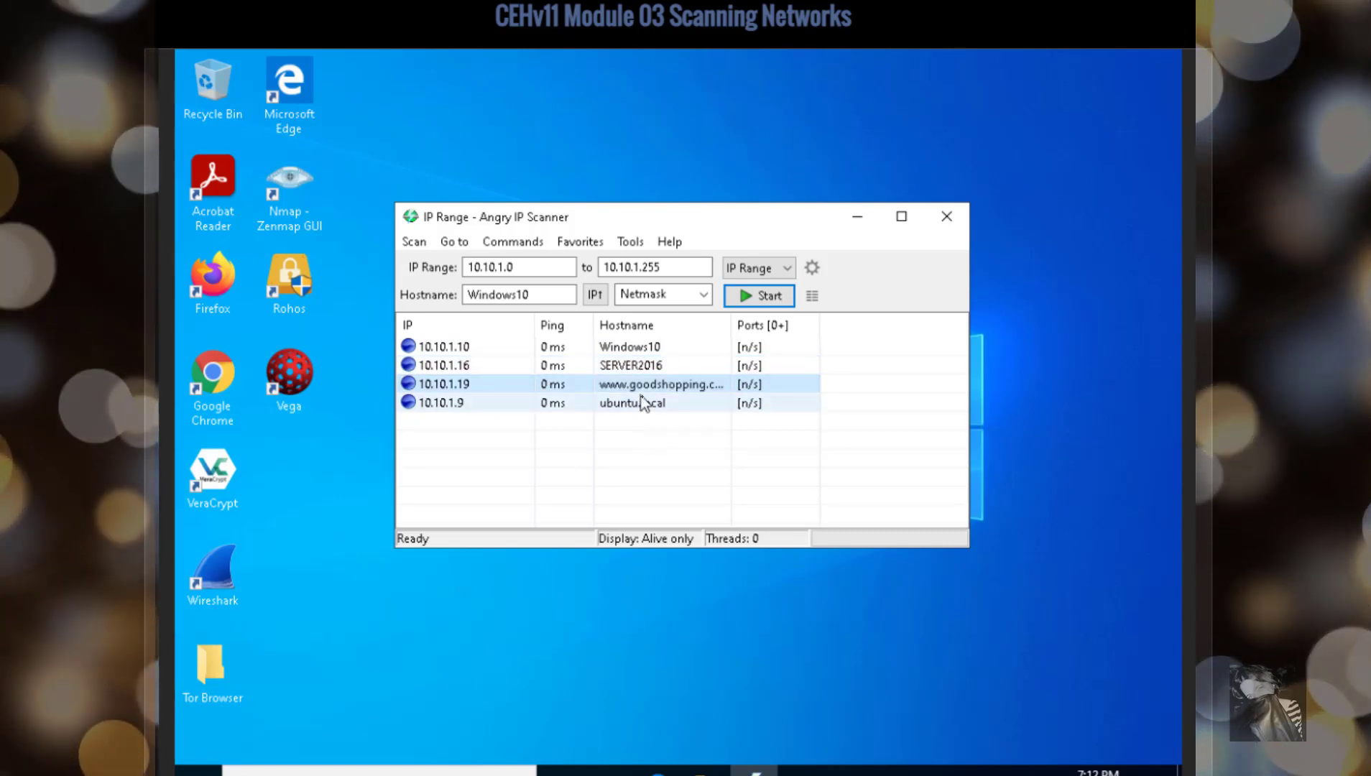
left_click(644, 404)
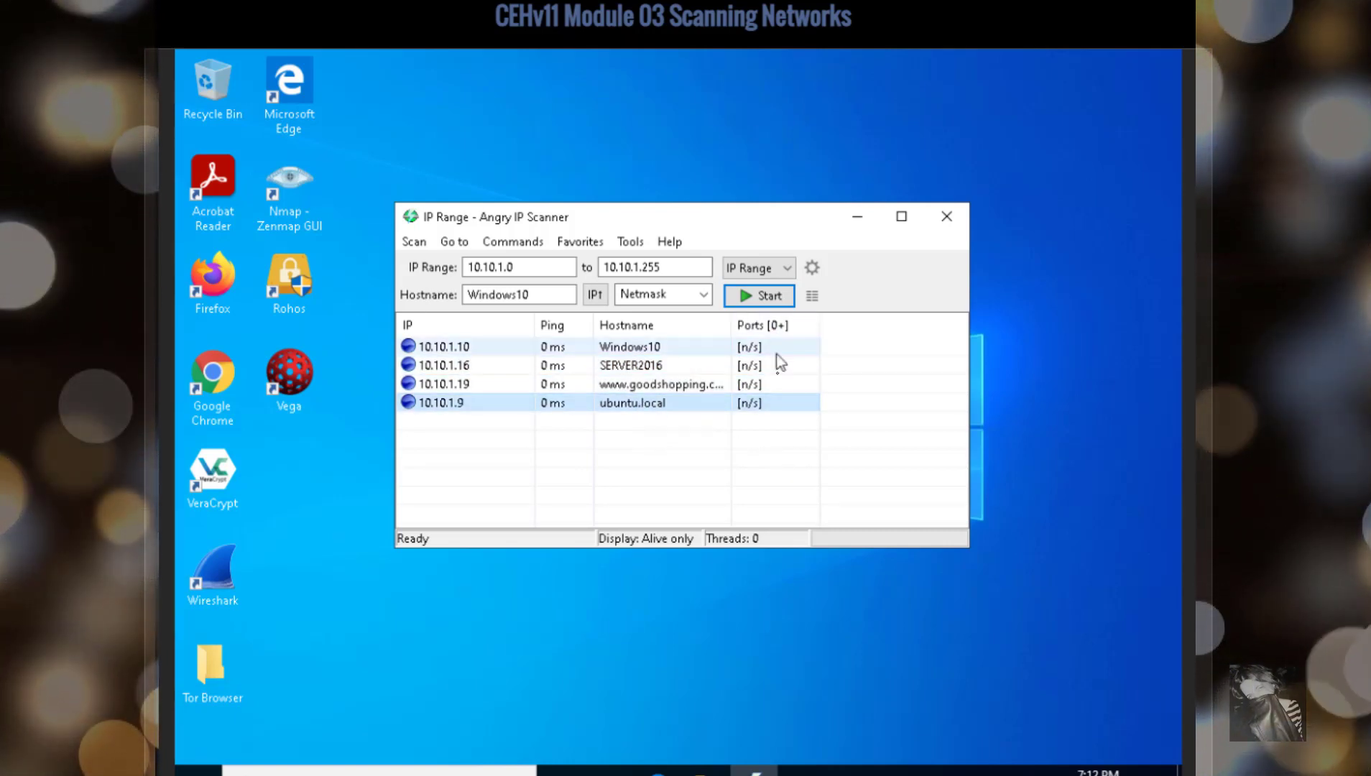